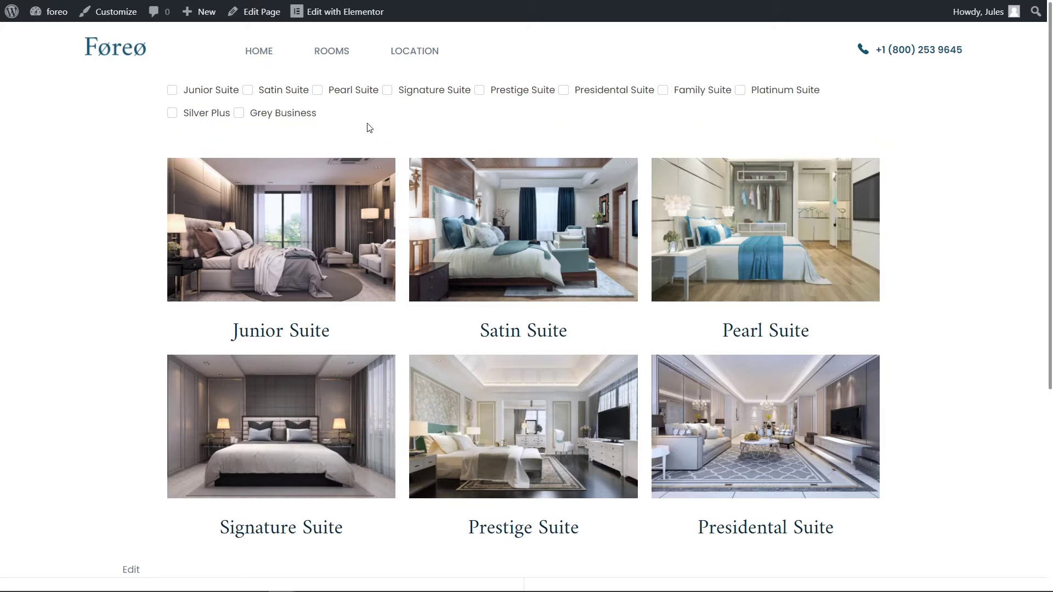
- Tick Junior Suite in the Rooms page filter, which returns no listing data
left_click(172, 95)
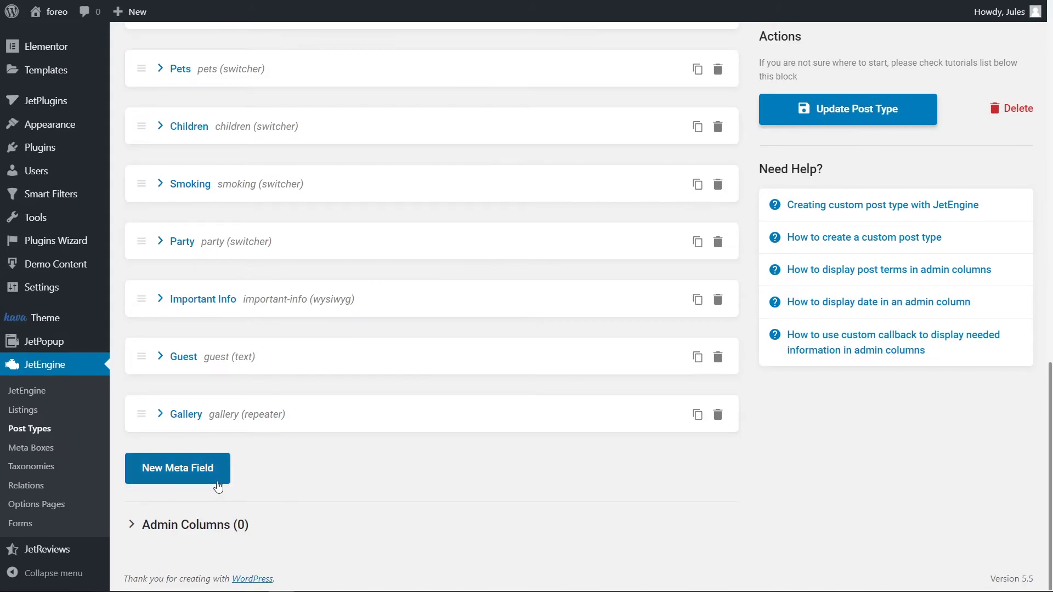
- Add a new meta field labelled 'Title Filtering' with a generated ID and type Checkbox
left_click(218, 485)
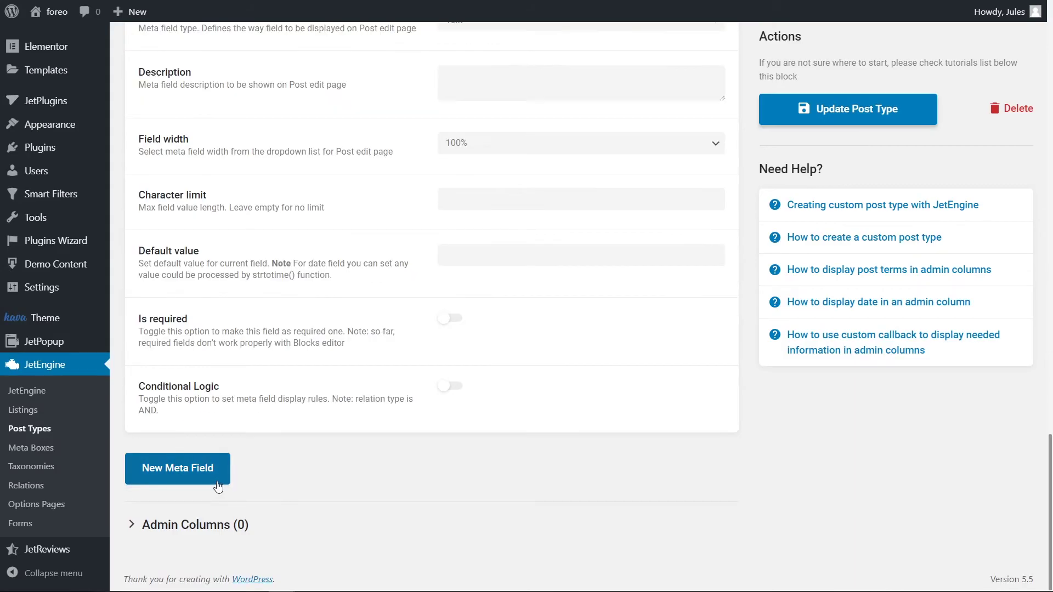
scroll(219, 486, "up", 6)
left_click(450, 157)
type("Title Filtering")
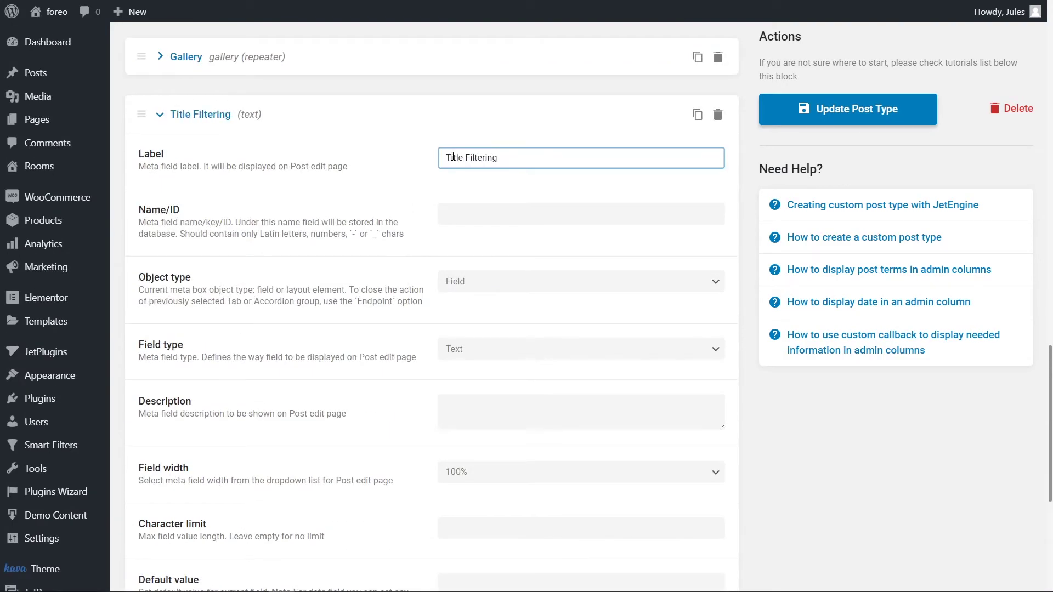
left_click(459, 216)
left_click(464, 349)
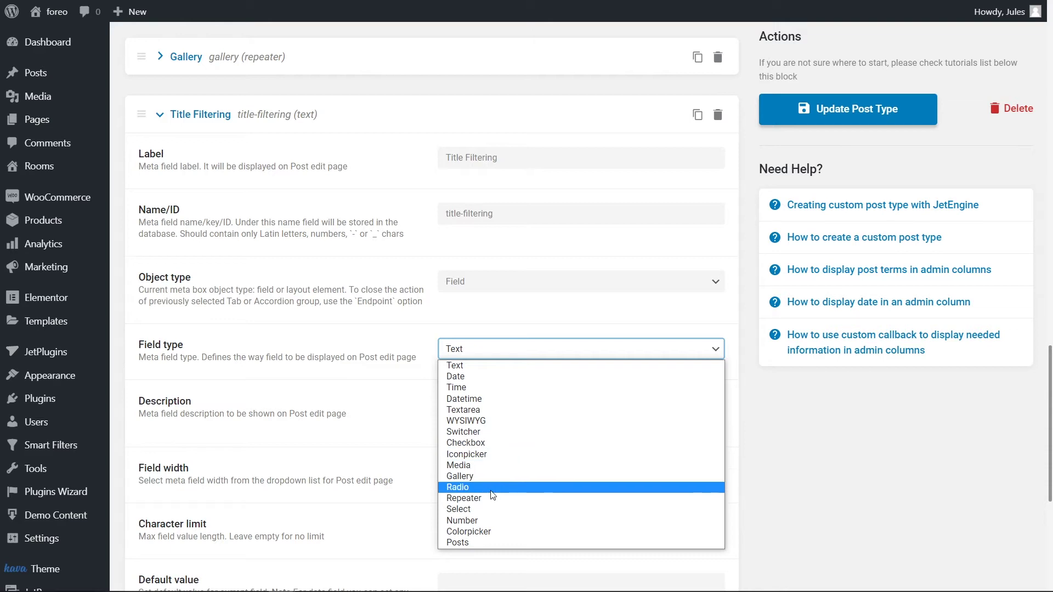
left_click(486, 443)
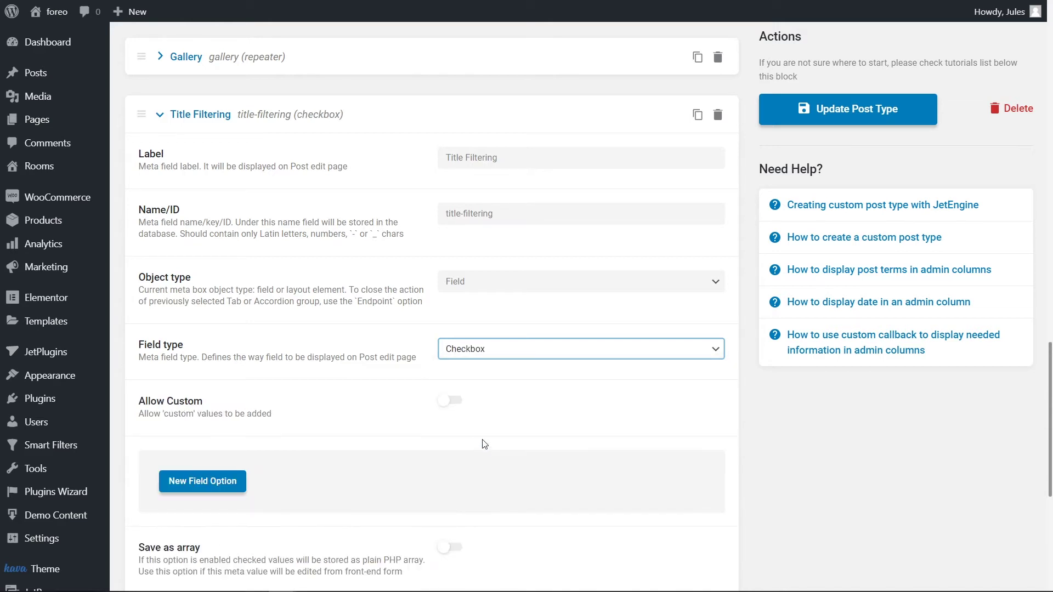
- Enable Allow and Save Custom values, add a default-checked junior_suite / Junior Suite option, and update the post type
left_click(459, 406)
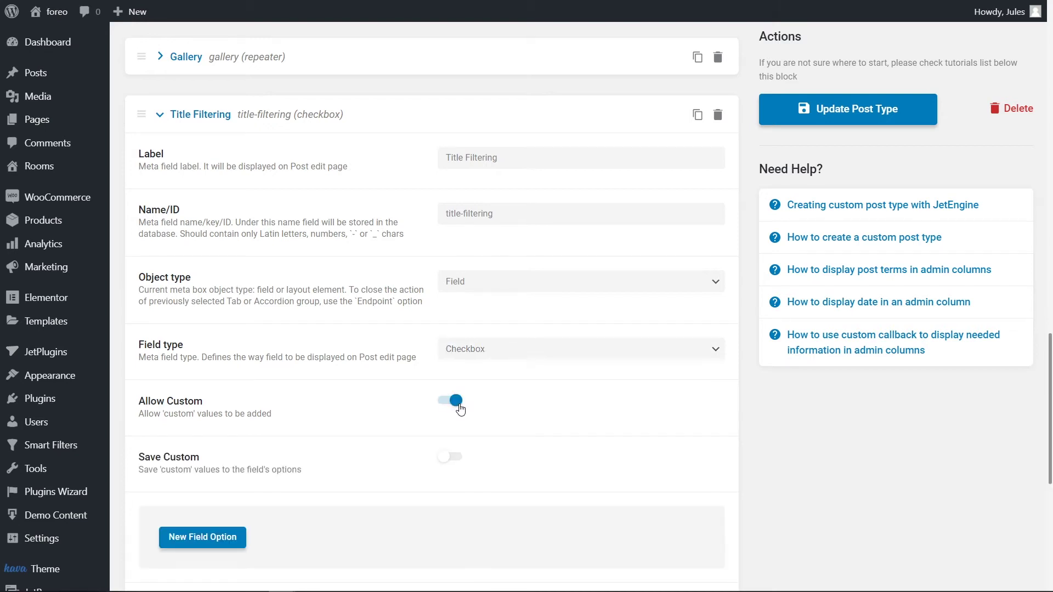
left_click(458, 462)
left_click(203, 537)
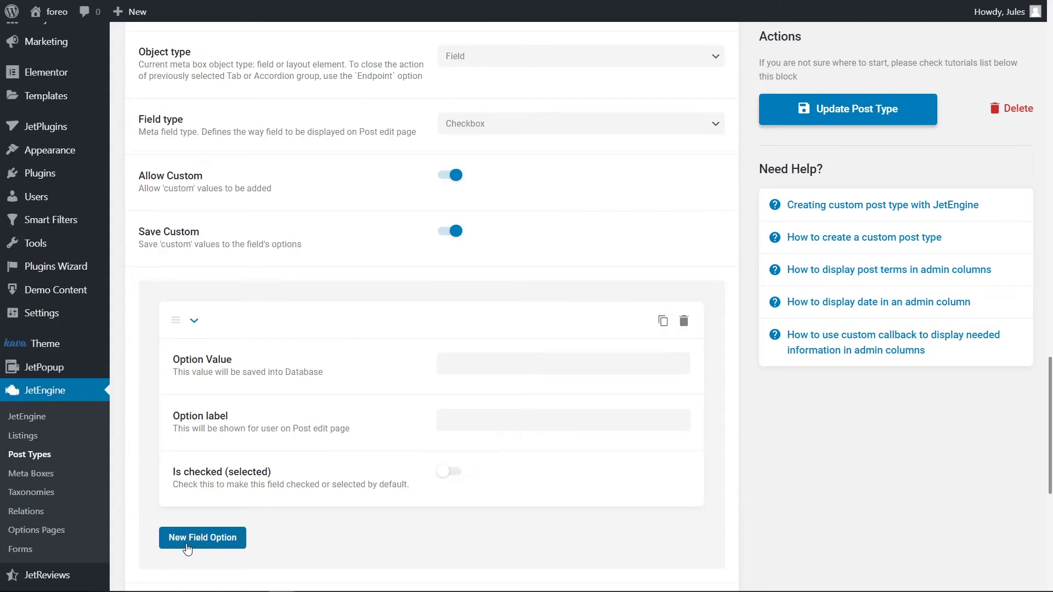
left_click(446, 363)
type("junior_suite")
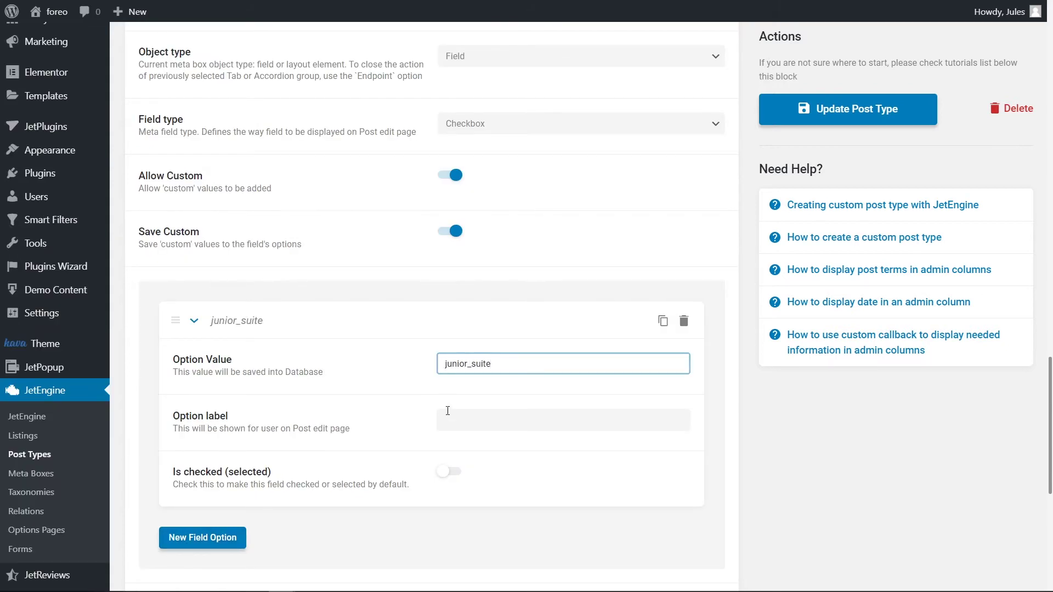
left_click(448, 419)
type("Junior Suite")
left_click(458, 480)
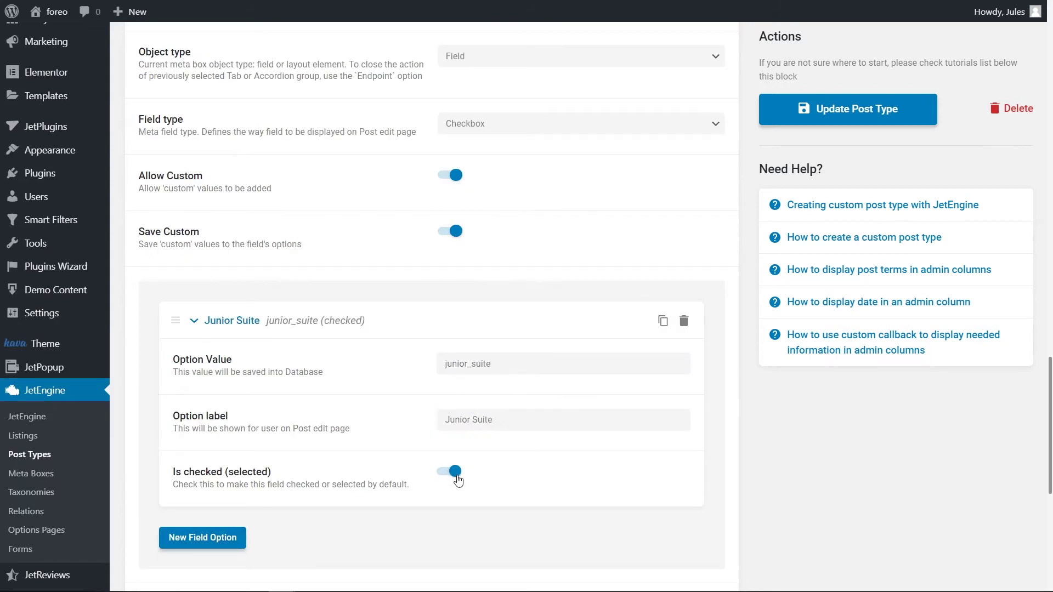
left_click(796, 120)
scroll(119, 291, "up", 6)
- Open the Rooms list and review the Junior Suite room's Title Filtering field
mouse_move(71, 175)
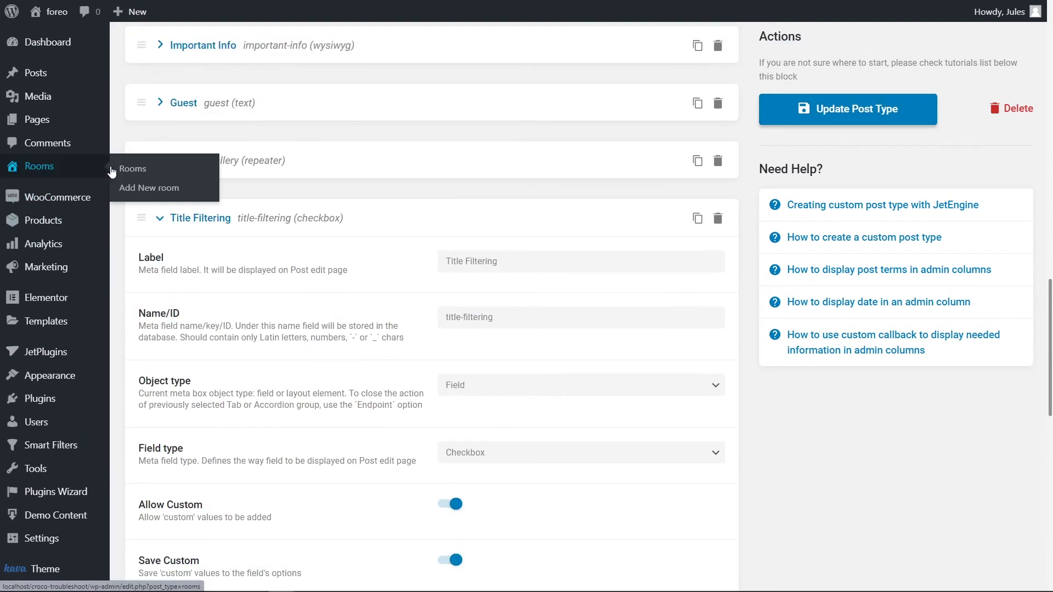
left_click(128, 172)
left_click(171, 146)
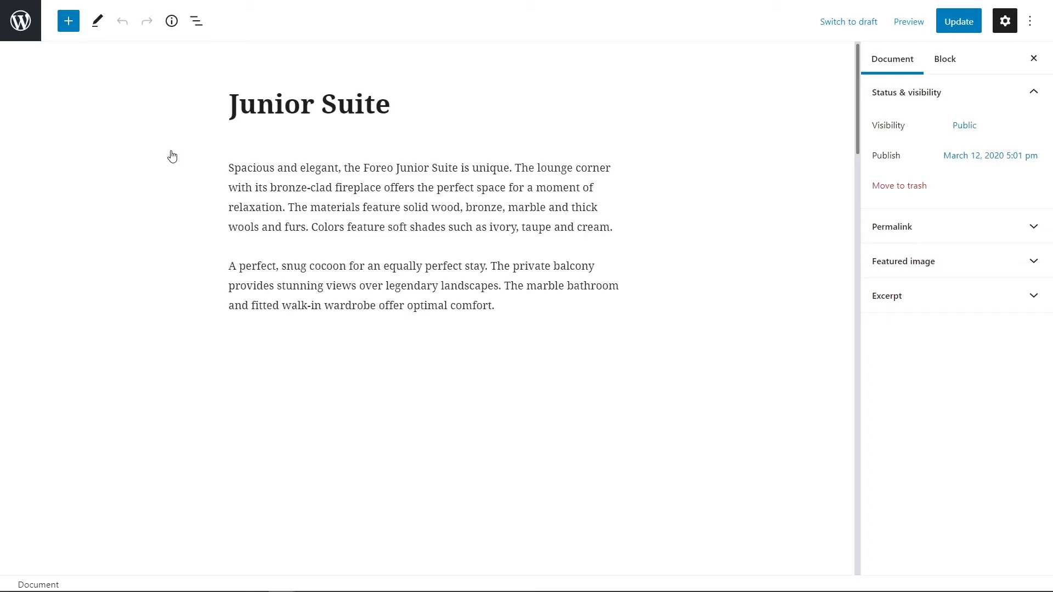
left_click_drag(857, 152, 891, 588)
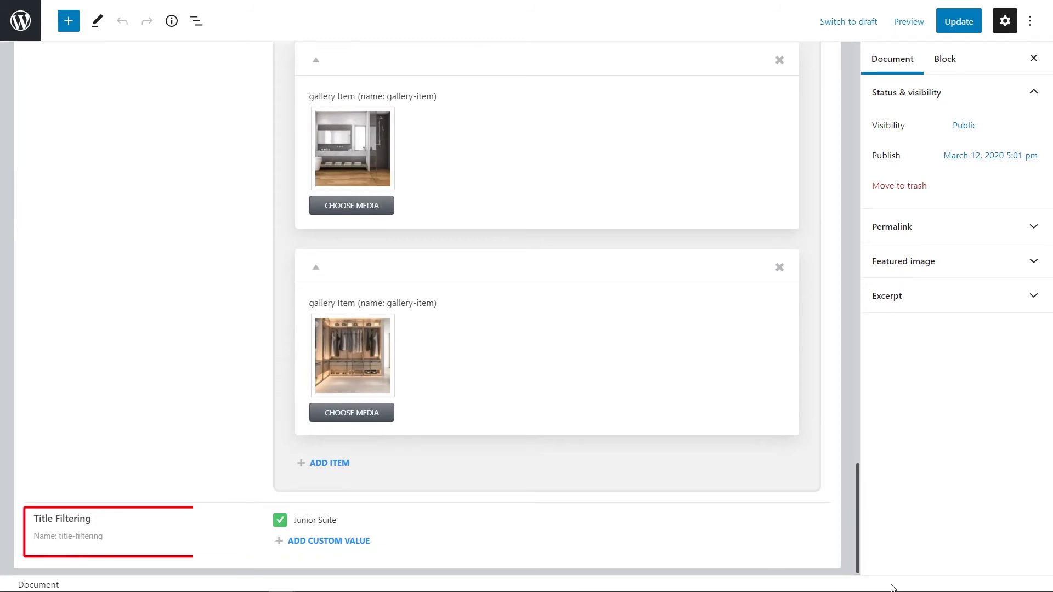
- In the Satin Suite room, add custom value 'Satin Suite', uncheck Junior Suite, and update
left_click(173, 192)
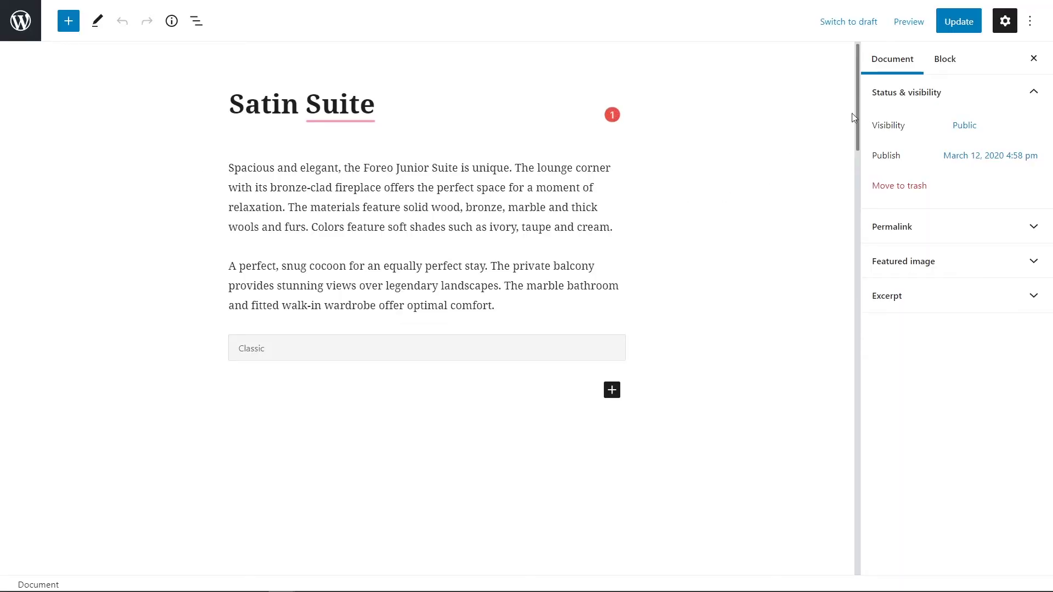
left_click_drag(855, 117, 615, 578)
left_click(331, 541)
left_click(332, 521)
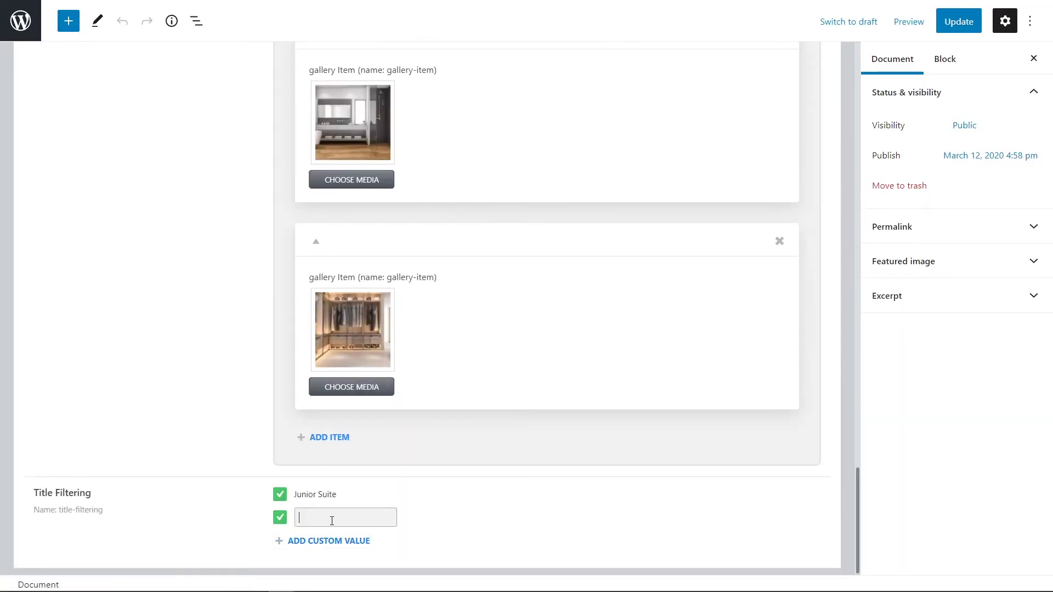
type("Satin Suite")
left_click(281, 498)
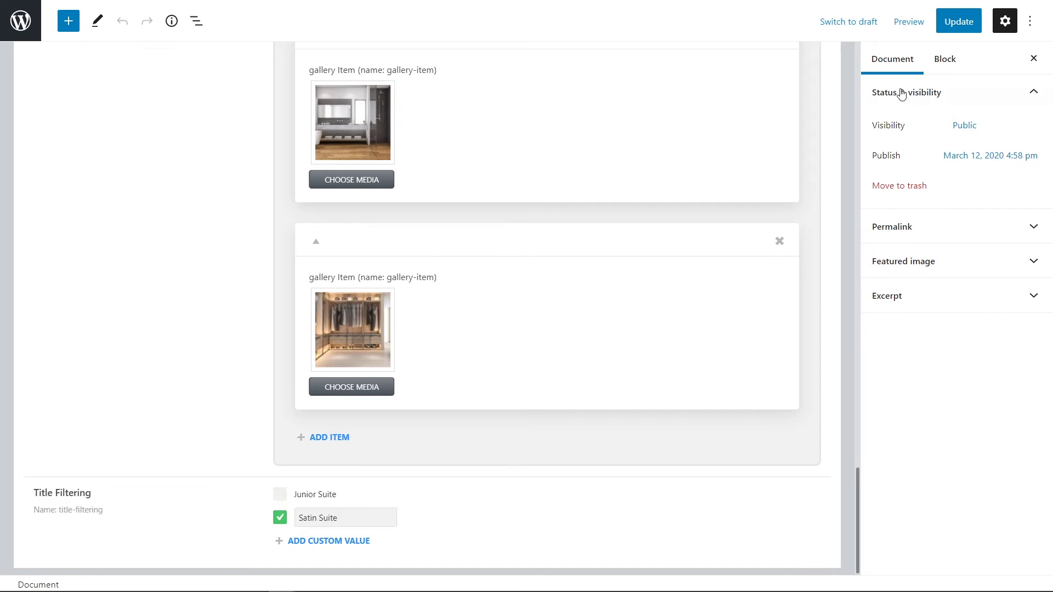
left_click(949, 30)
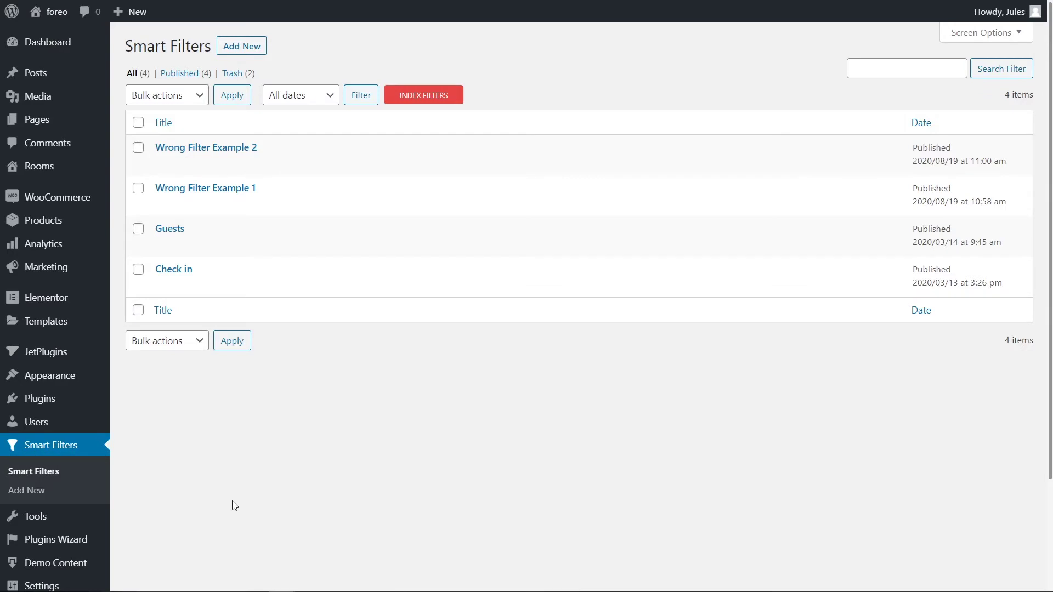
- Create a new filter titled 'Correct Filter' with label 'Correct Filter' and active label 'Correct Filter Active'
left_click(243, 51)
type("Correct Filter")
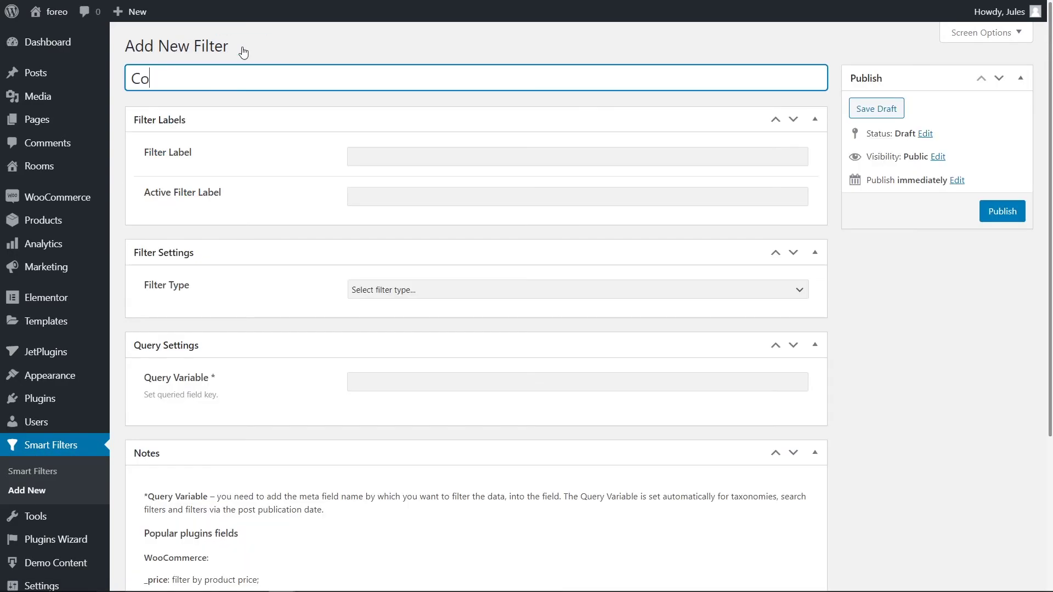
left_click(362, 157)
type("Correct Filter")
left_click(376, 197)
type("Correct Filter Active")
- Set the filter type to Checkboxes list
left_click(500, 290)
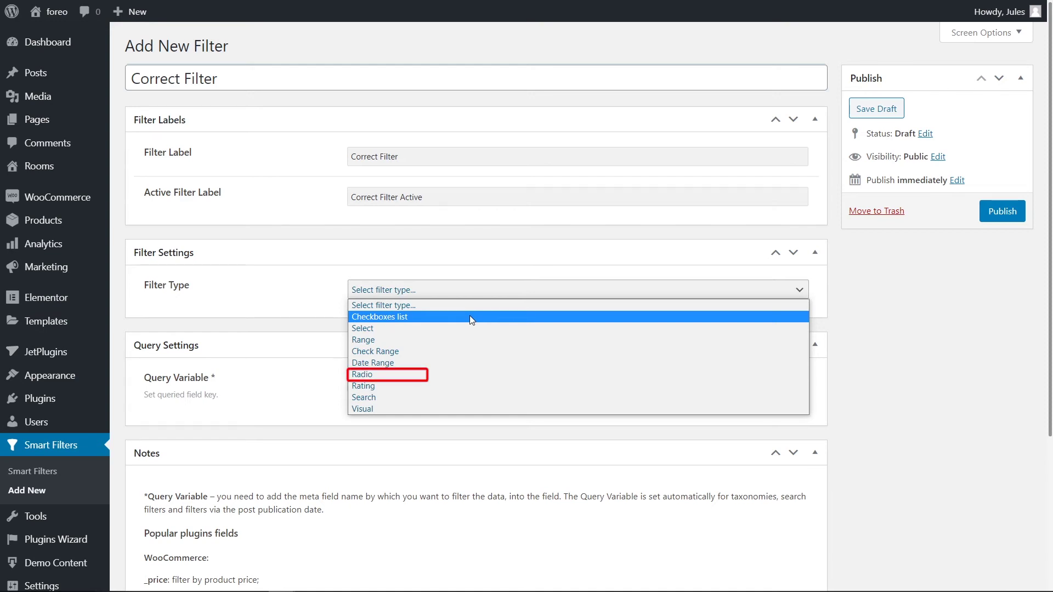
left_click(470, 317)
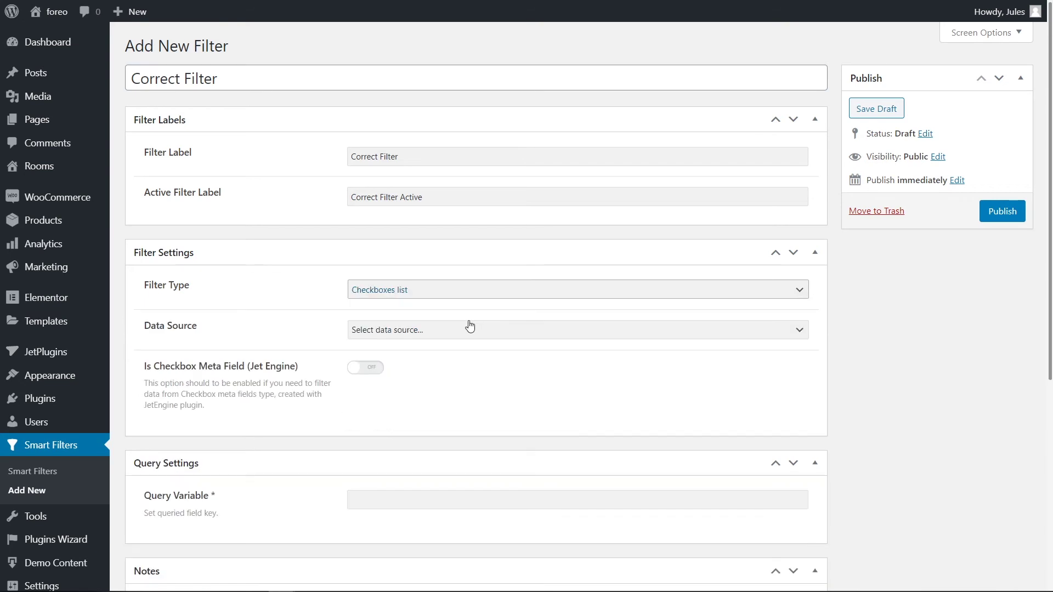
left_click(468, 329)
- Use Custom Fields with key 'title-filtering', choices from field data, and Is Checkbox Meta Field on
left_click(435, 392)
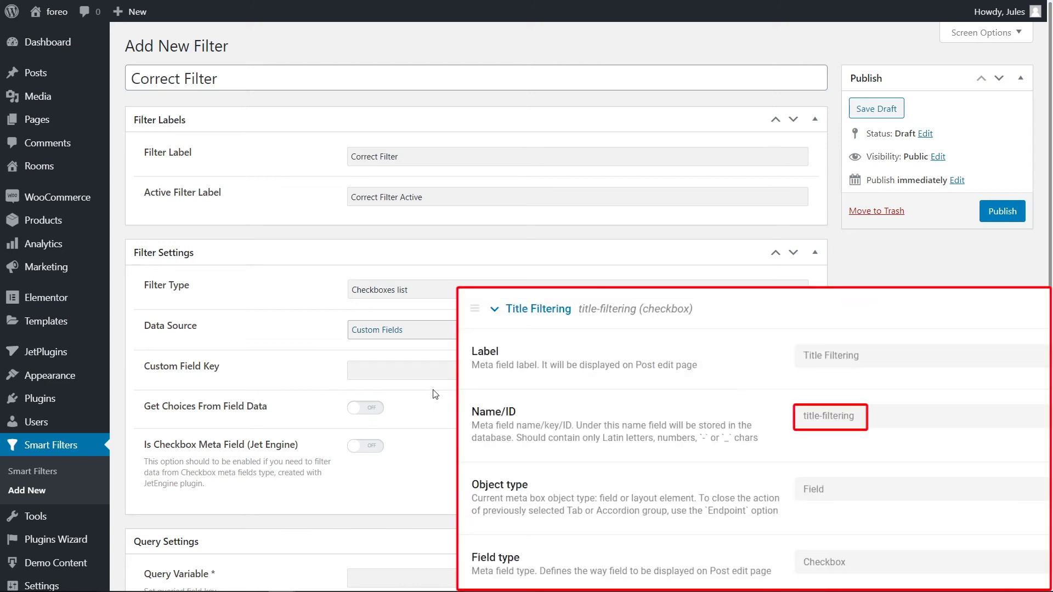
left_click(423, 375)
type("title-filtering")
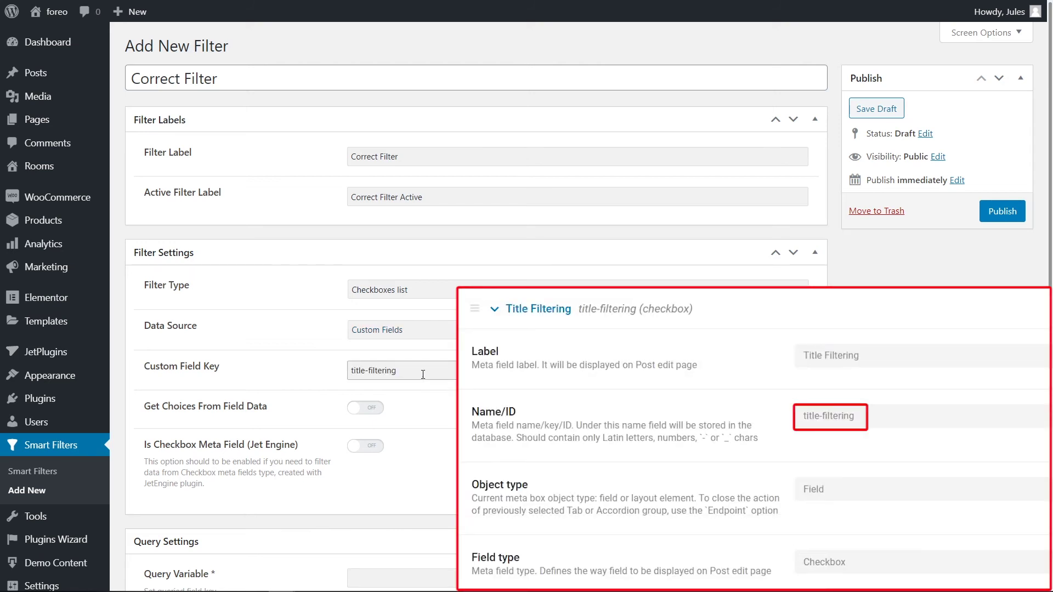
left_click(367, 410)
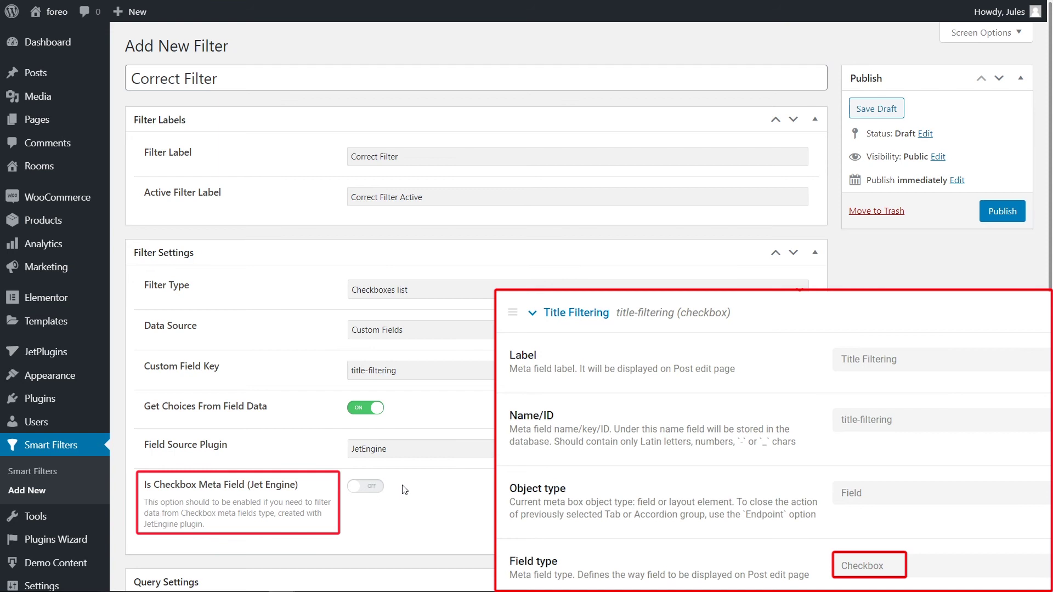
left_click(369, 487)
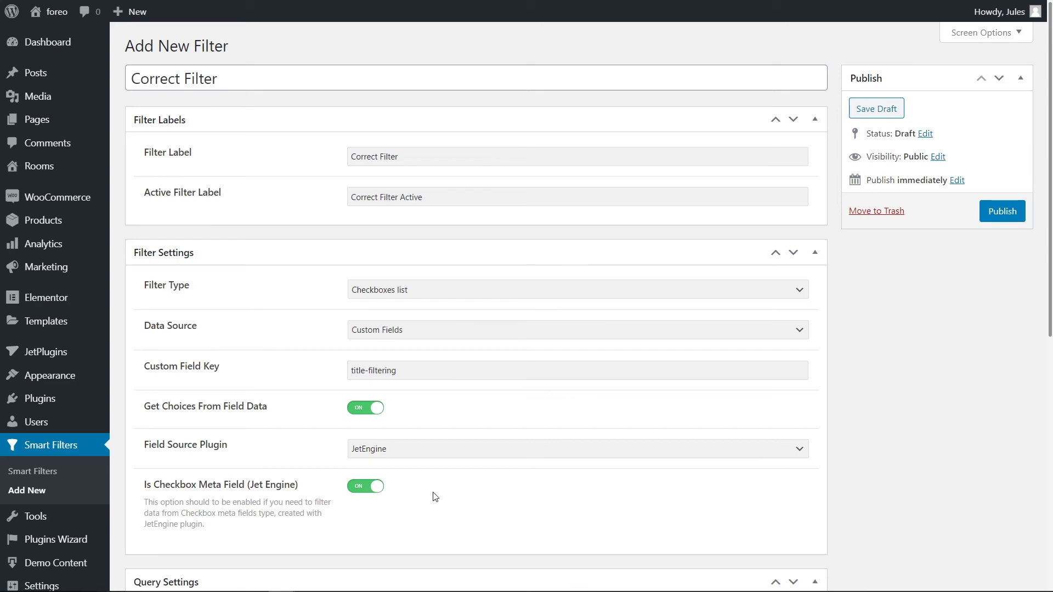
- Set the query variable to 'title-filtering' and publish Correct Filter
scroll(460, 498, "down", 1)
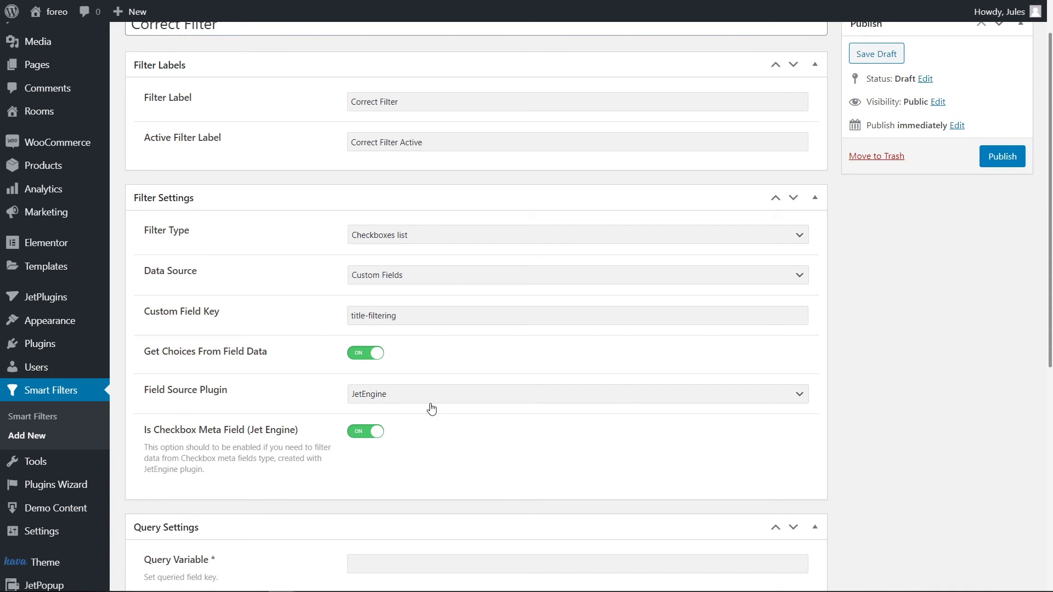
left_click(417, 317)
key("ctrl+a")
key("ctrl+c")
left_click(383, 563)
key("ctrl+v")
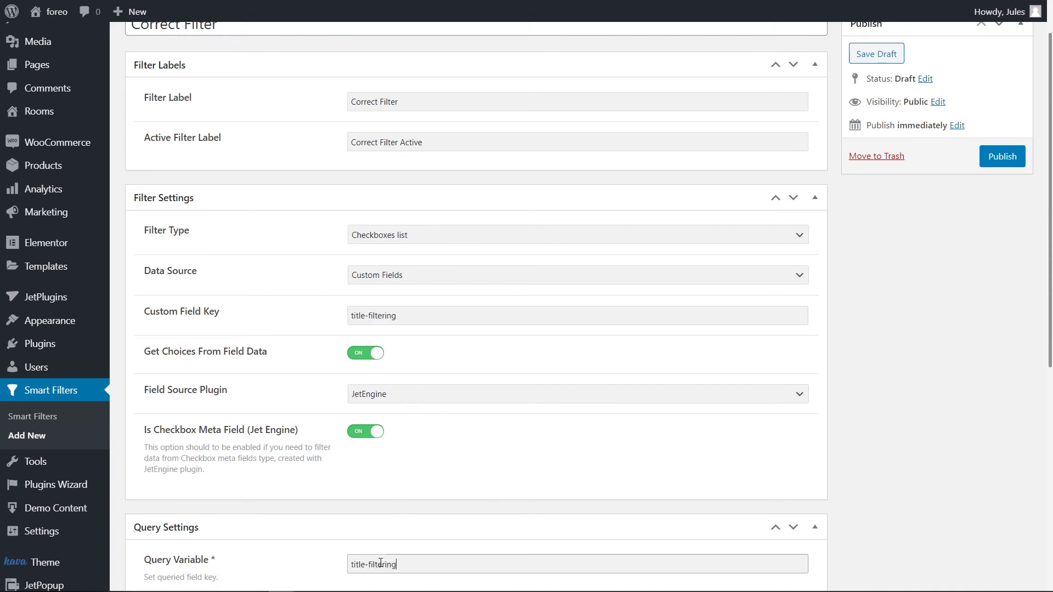
left_click(995, 164)
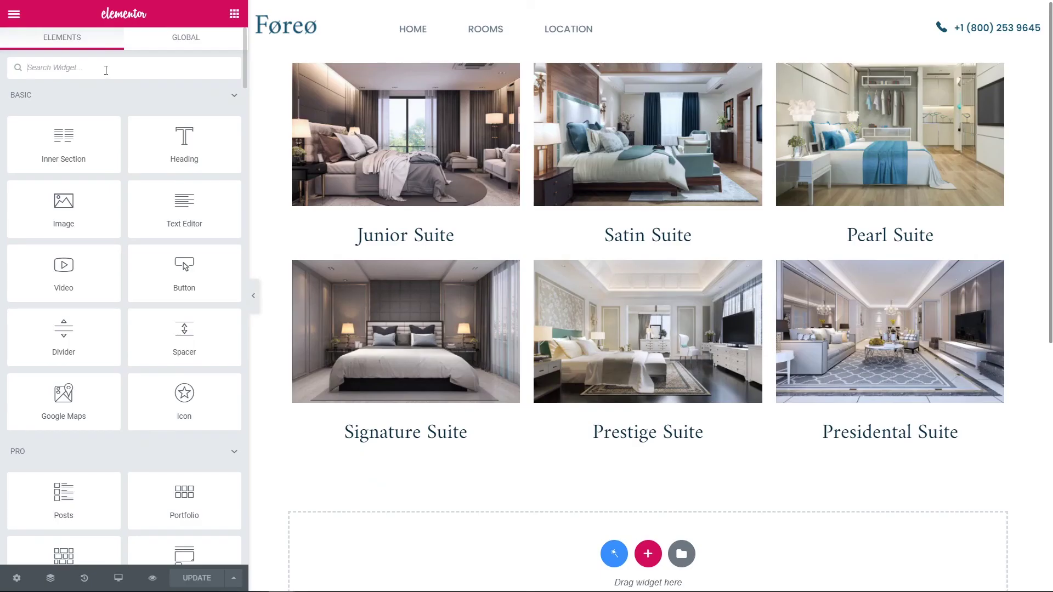
- Place a Checkboxes Filter widget above the rooms grid using Correct Filter for JetEngine
type("Che")
left_click_drag(82, 104, 337, 61)
left_click(129, 136)
left_click(65, 189)
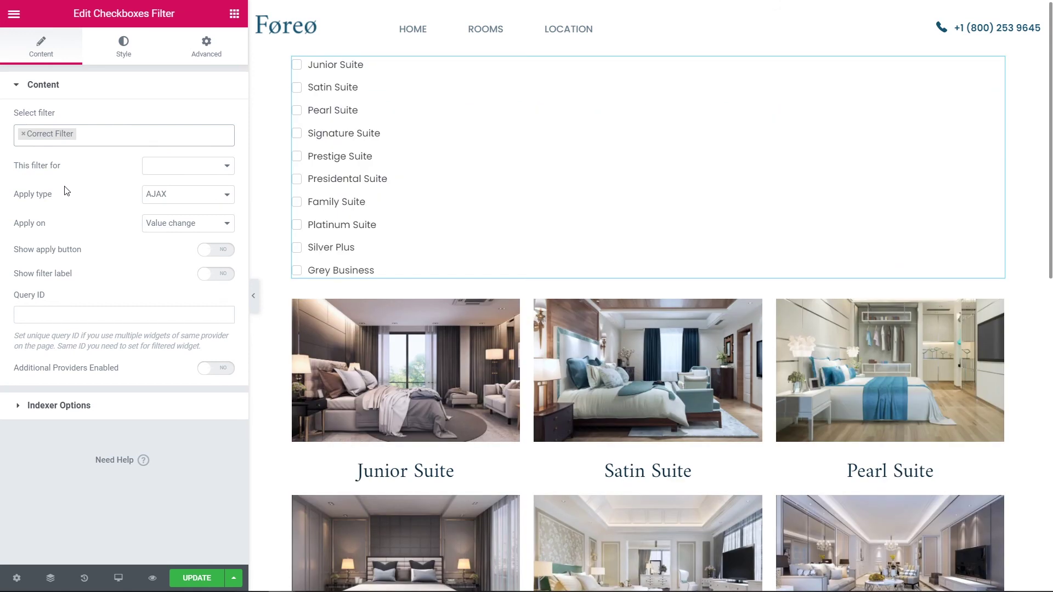
left_click(147, 165)
left_click(155, 181)
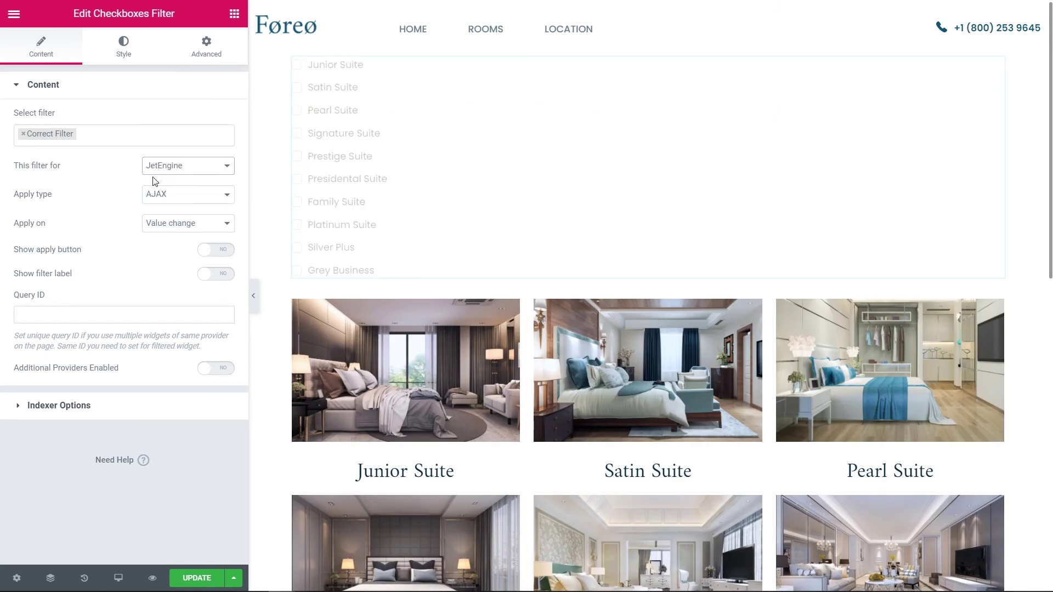
- Set the checkboxes to Line position, update the page, and preview it live
left_click(124, 60)
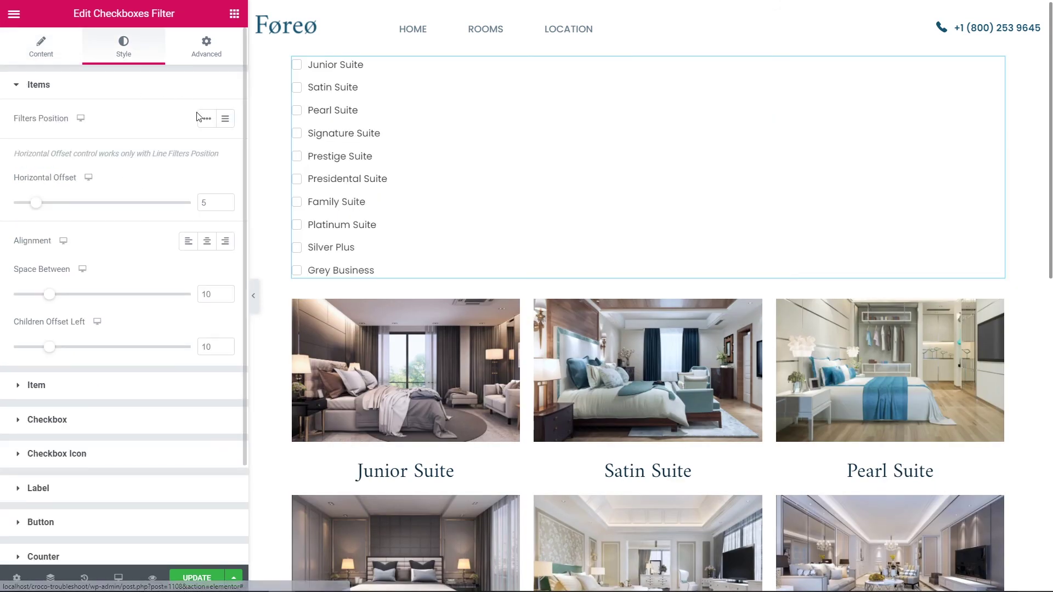
left_click(201, 119)
left_click(190, 583)
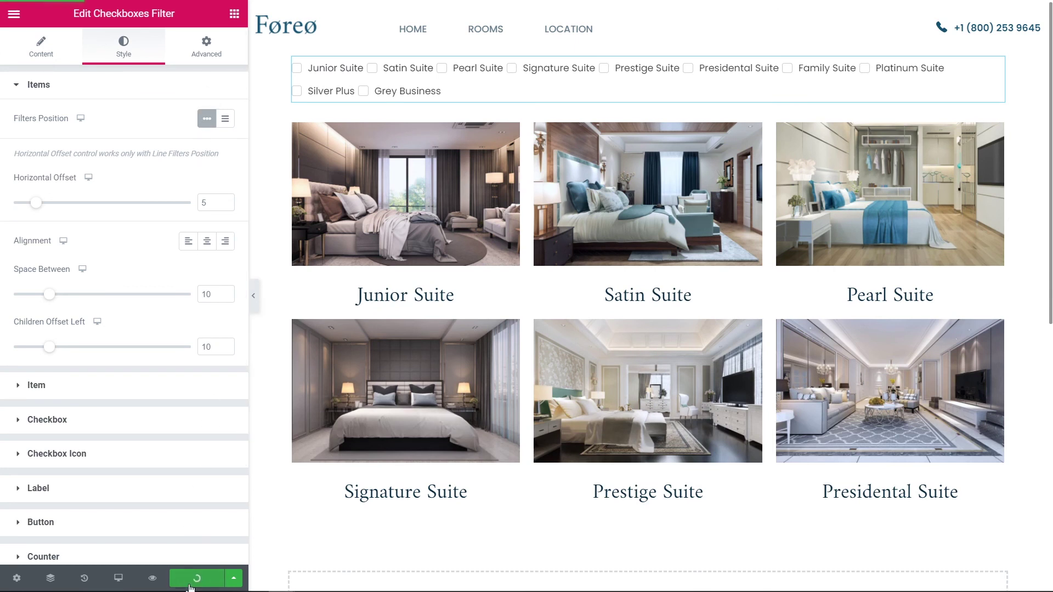
left_click(154, 579)
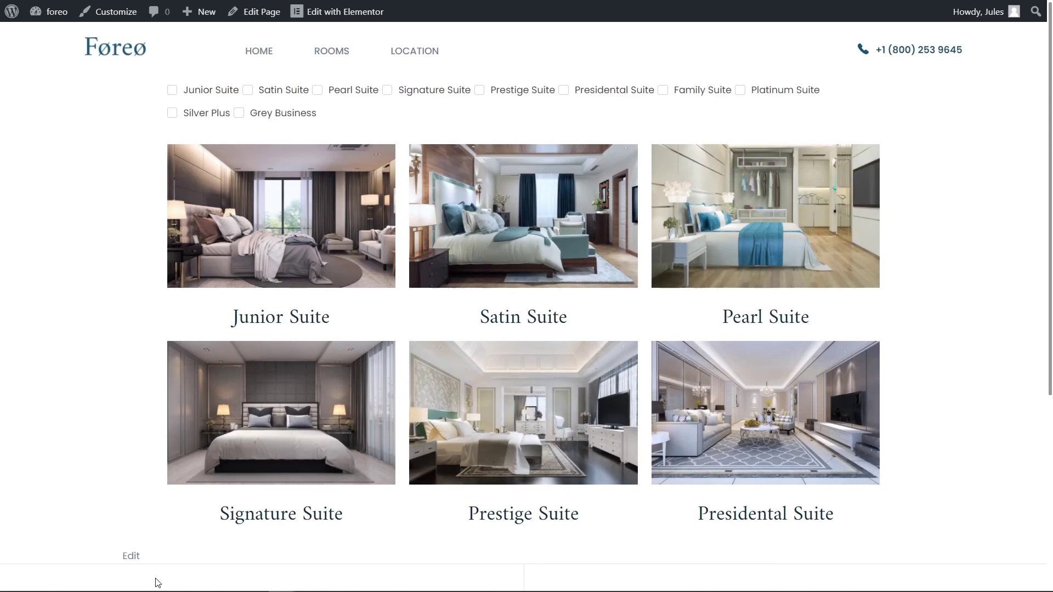
- Tick Silver Plus, Pearl Suite and Presidental Suite so only those three rooms are listed
left_click(172, 115)
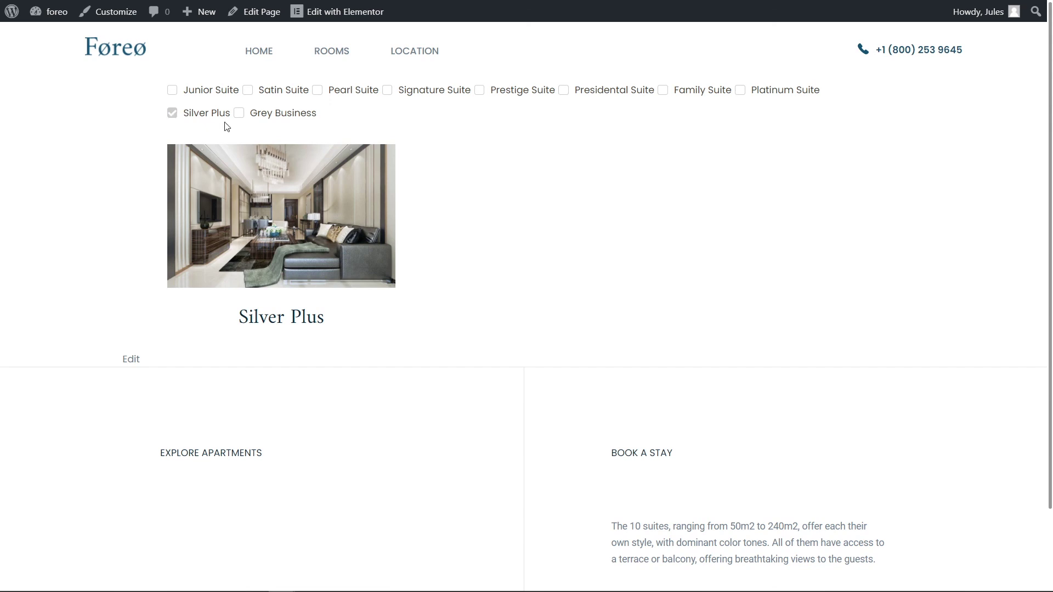
left_click(318, 91)
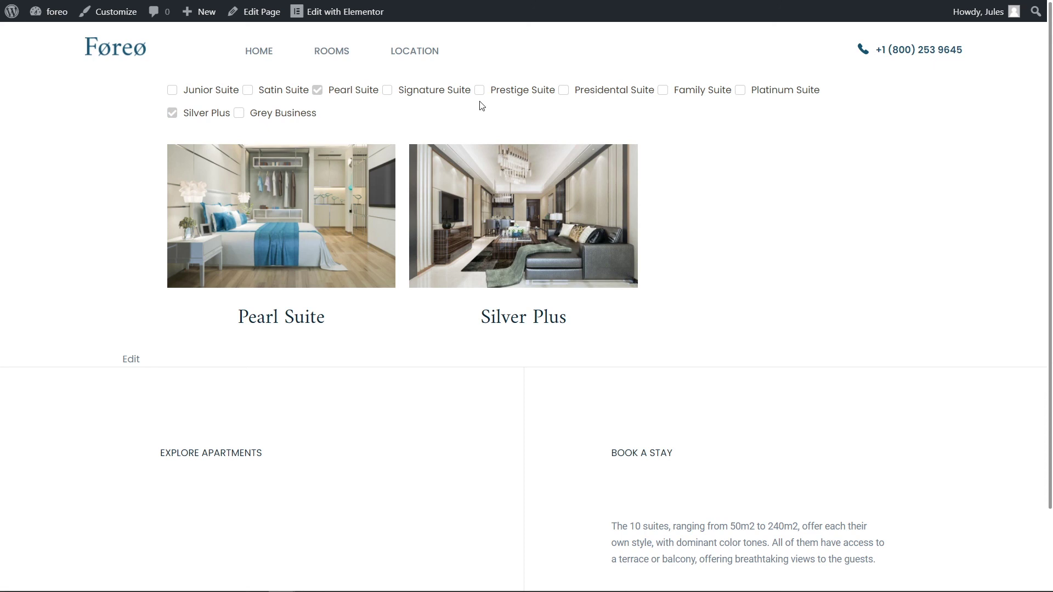
left_click(563, 91)
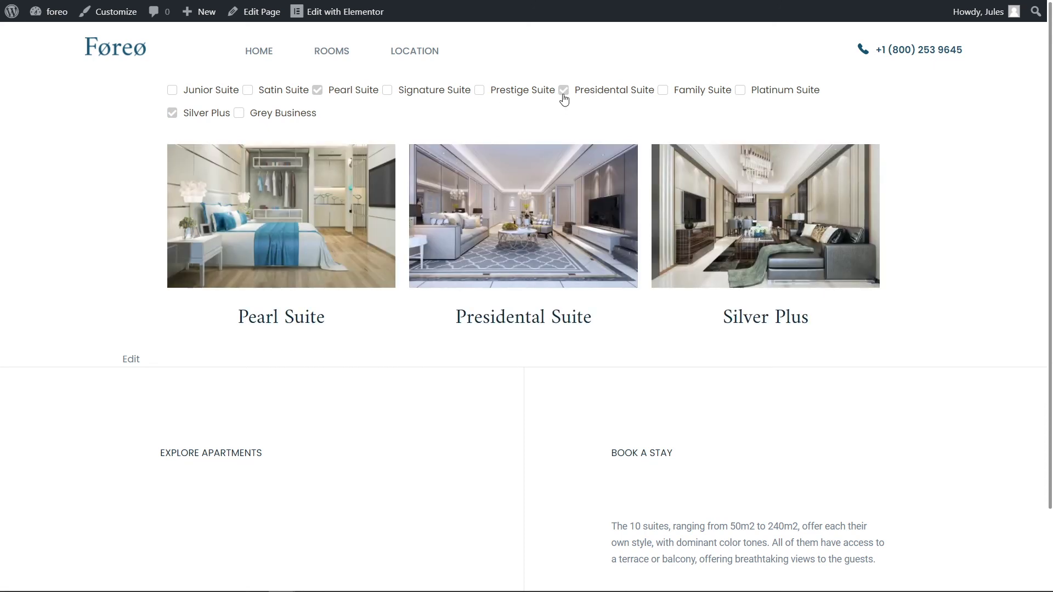